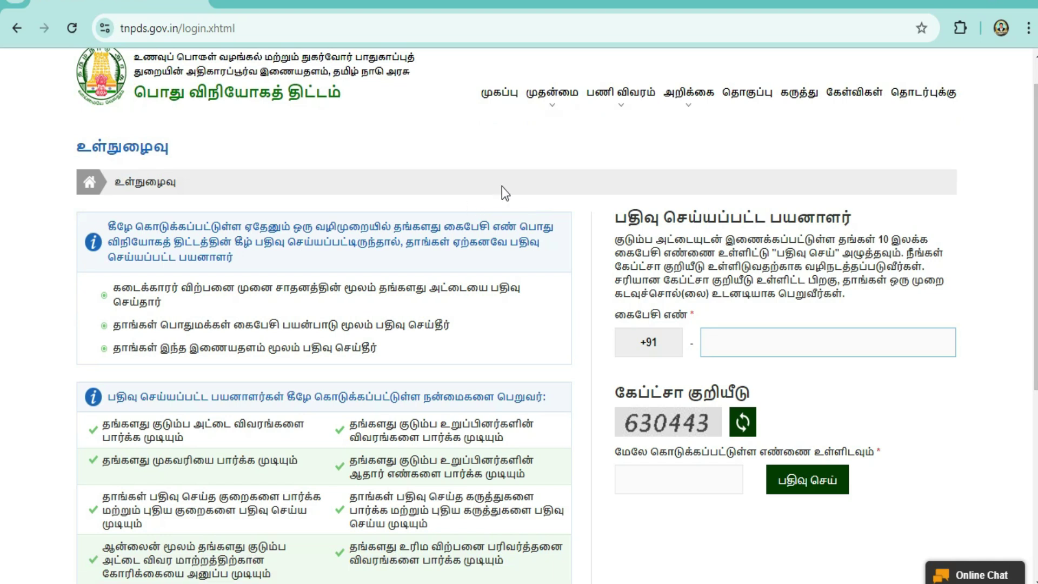
Log in to TNPDS with the registered mobile number, the captcha and the one-time password.
{"action": "left_click", "coordinate": [729, 338]}
{"action": "key", "text": "ctrl+v"}
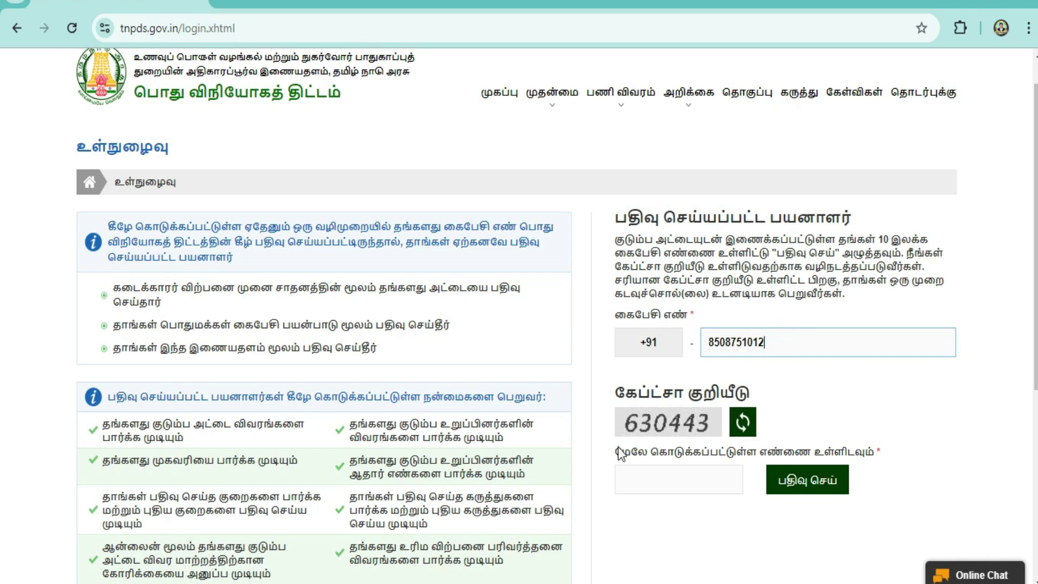
{"action": "left_click", "coordinate": [645, 476]}
{"action": "left_click", "coordinate": [802, 492]}
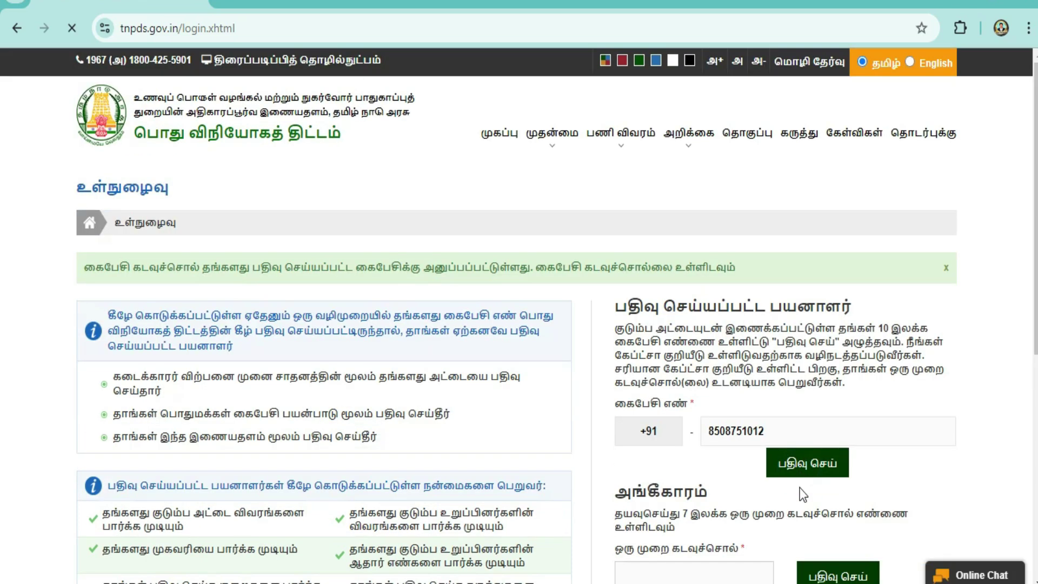
{"action": "scroll", "coordinate": [1, 224], "scroll_direction": "down", "scroll_amount": 2}
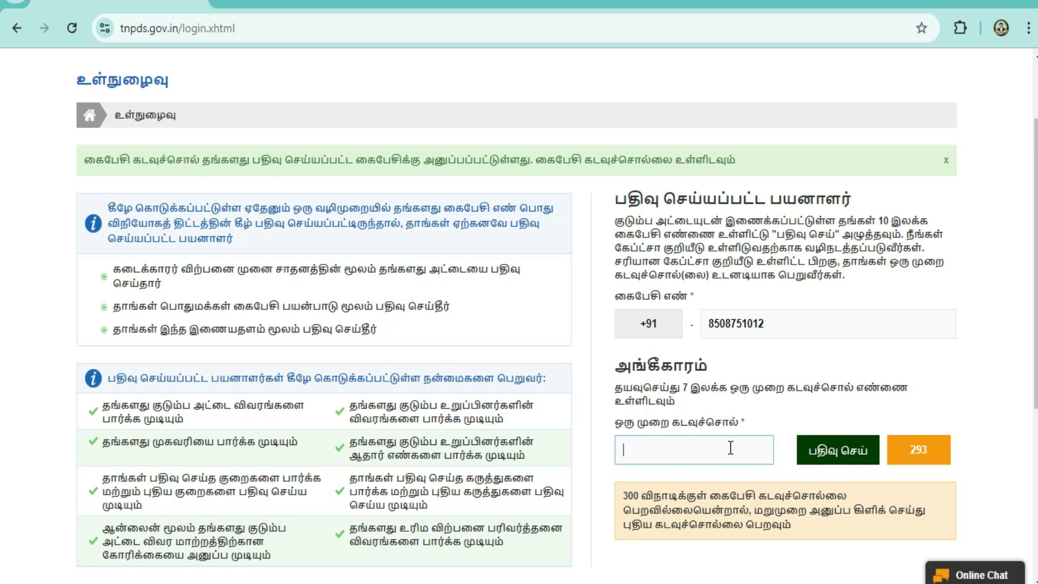
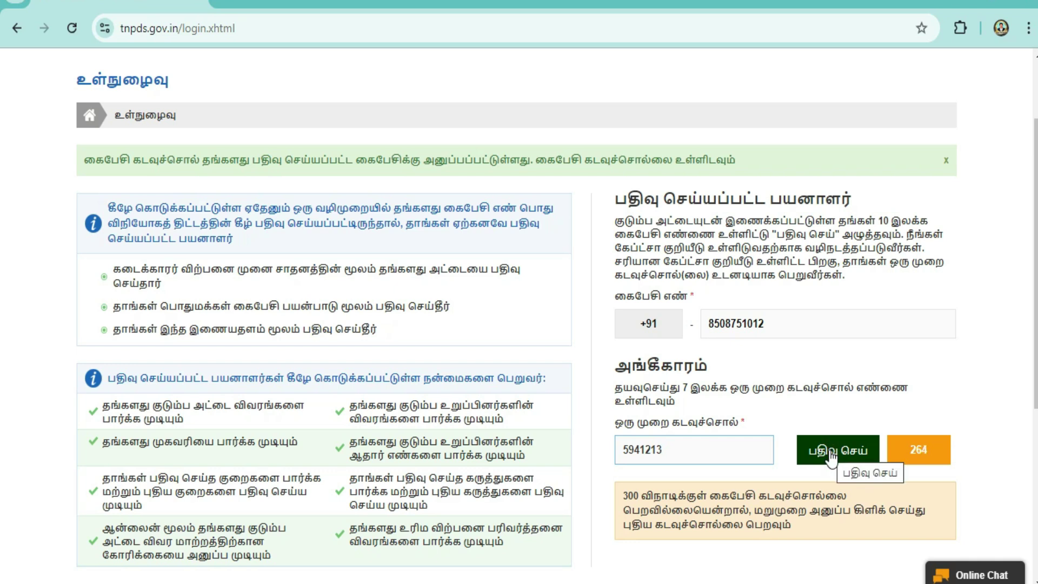
{"action": "left_click", "coordinate": [829, 451]}
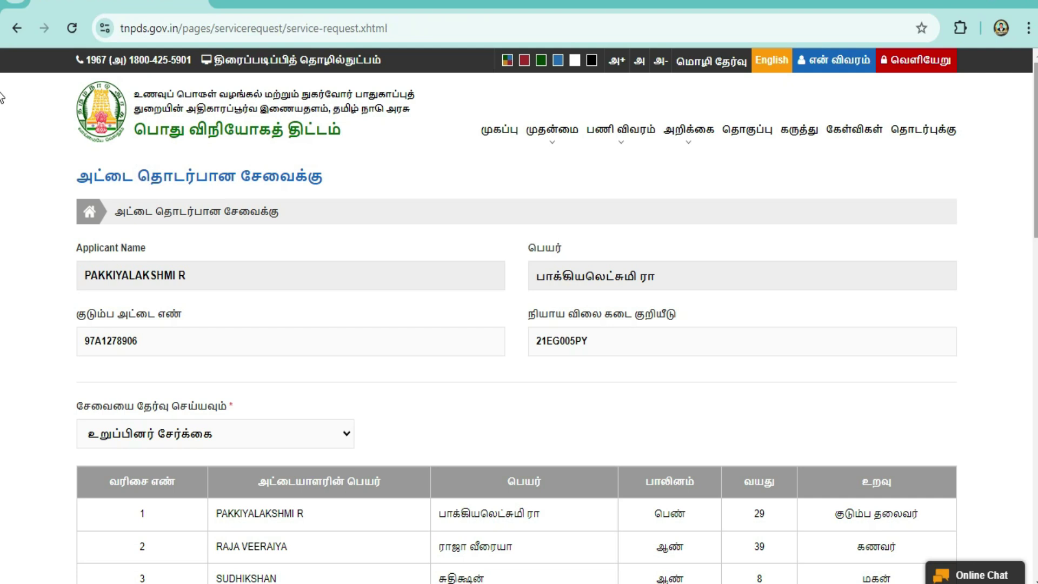
Enter the new member's name as raja in English and ராஜா in Tamil.
{"action": "scroll", "coordinate": [1, 92], "scroll_direction": "down", "scroll_amount": 2}
{"action": "scroll", "coordinate": [1, 121], "scroll_direction": "down", "scroll_amount": 5}
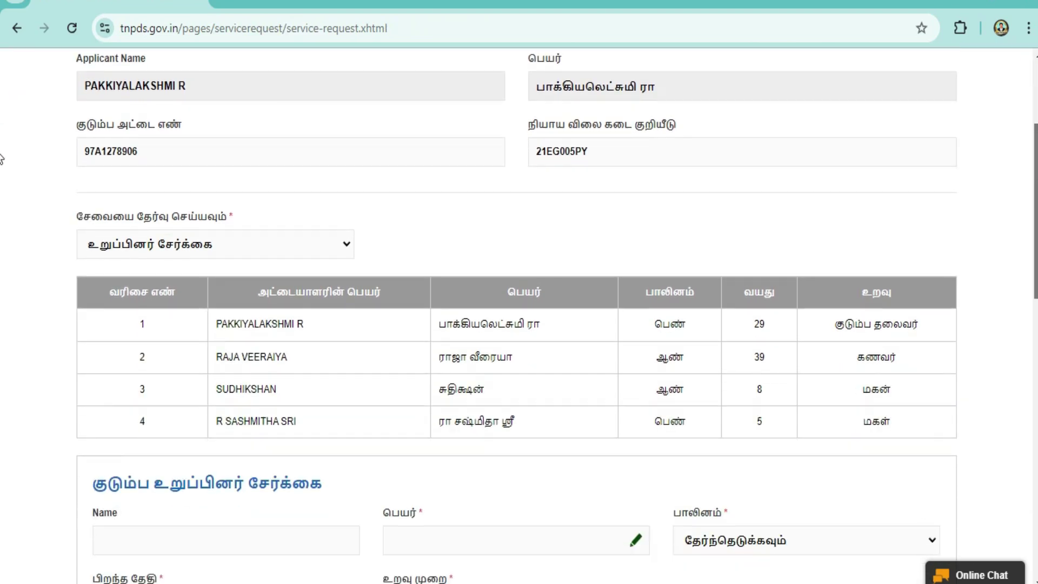
{"action": "scroll", "coordinate": [1, 178], "scroll_direction": "down", "scroll_amount": 2}
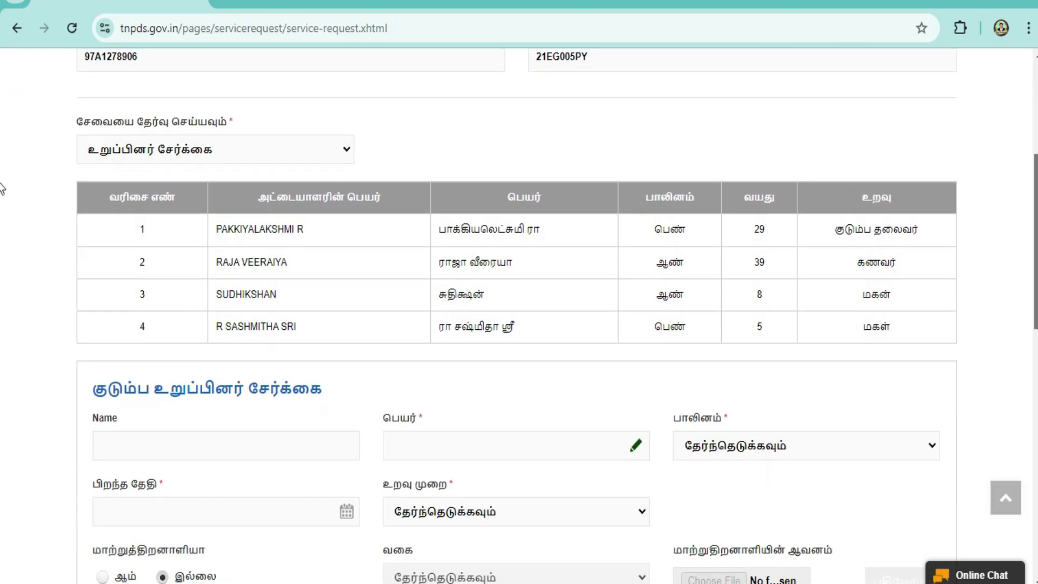
{"action": "scroll", "coordinate": [1, 196], "scroll_direction": "down", "scroll_amount": 4}
{"action": "left_click", "coordinate": [234, 260]}
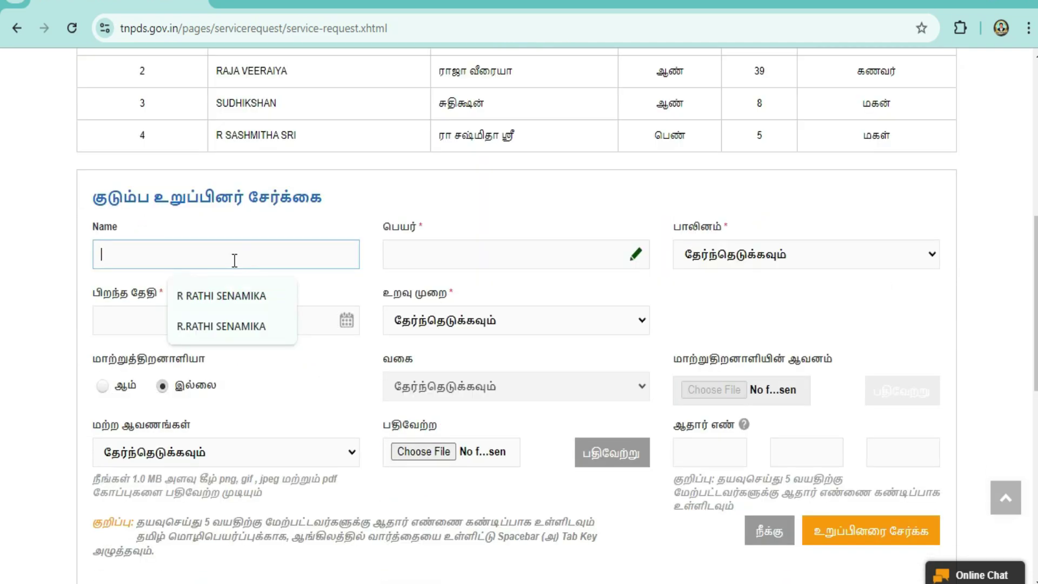
{"action": "type", "text": "raja"}
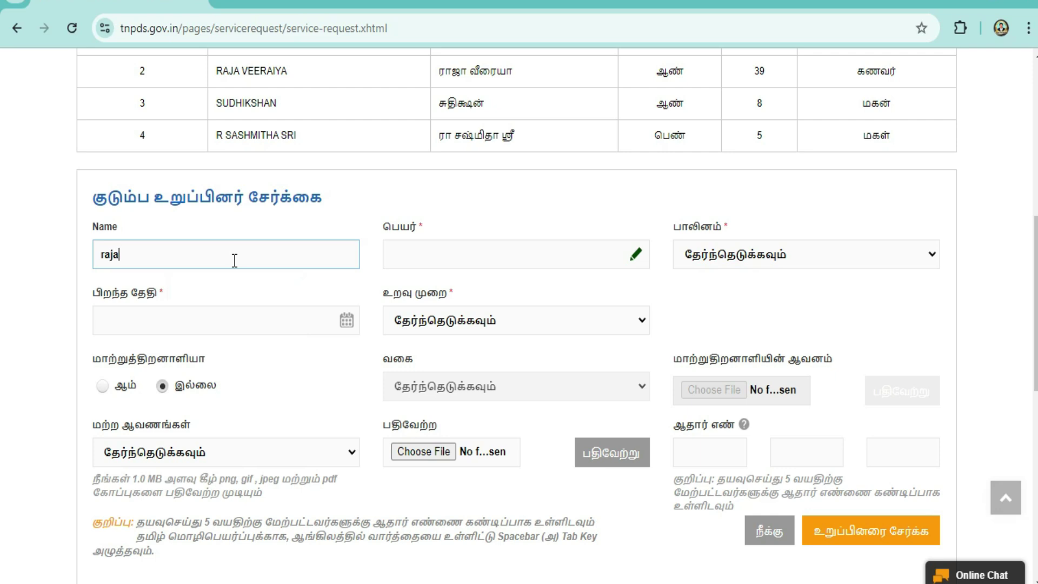
{"action": "key", "text": "Tab"}
{"action": "left_click", "coordinate": [434, 247]}
{"action": "left_click", "coordinate": [636, 255]}
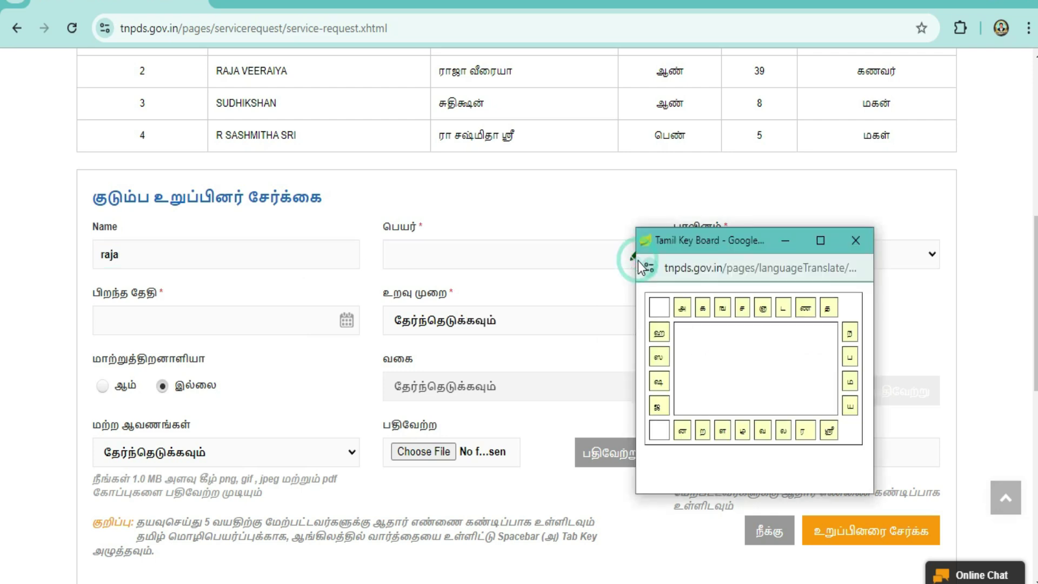
{"action": "left_click", "coordinate": [658, 407]}
{"action": "left_click", "coordinate": [723, 343]}
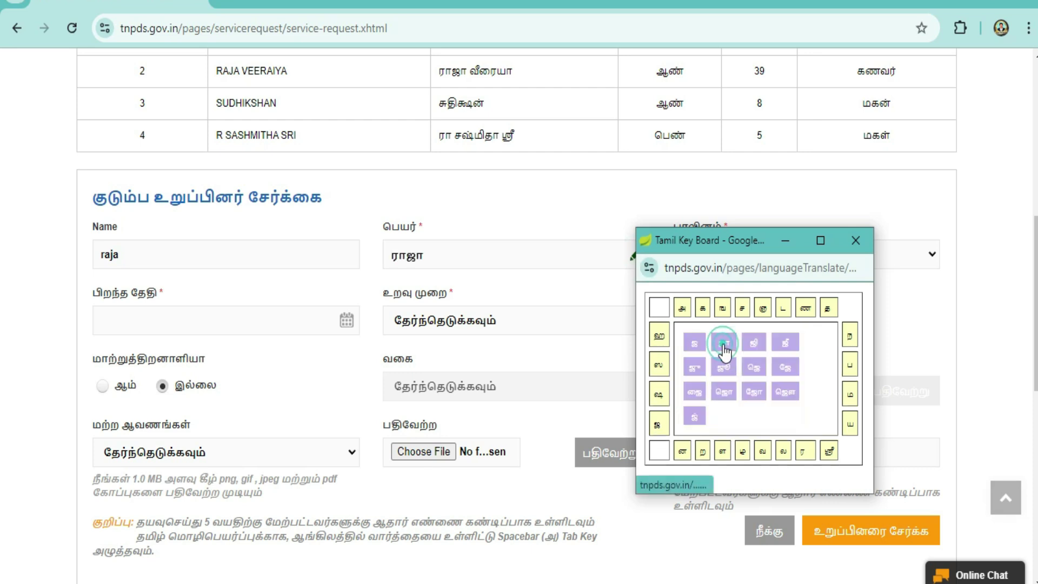
{"action": "left_click", "coordinate": [855, 240]}
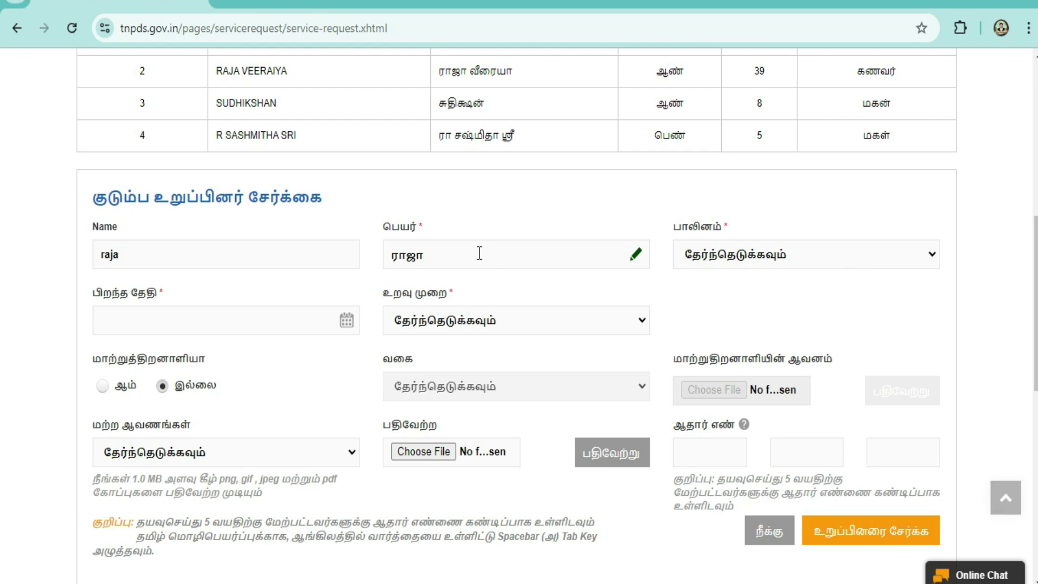
{"action": "left_click", "coordinate": [798, 254]}
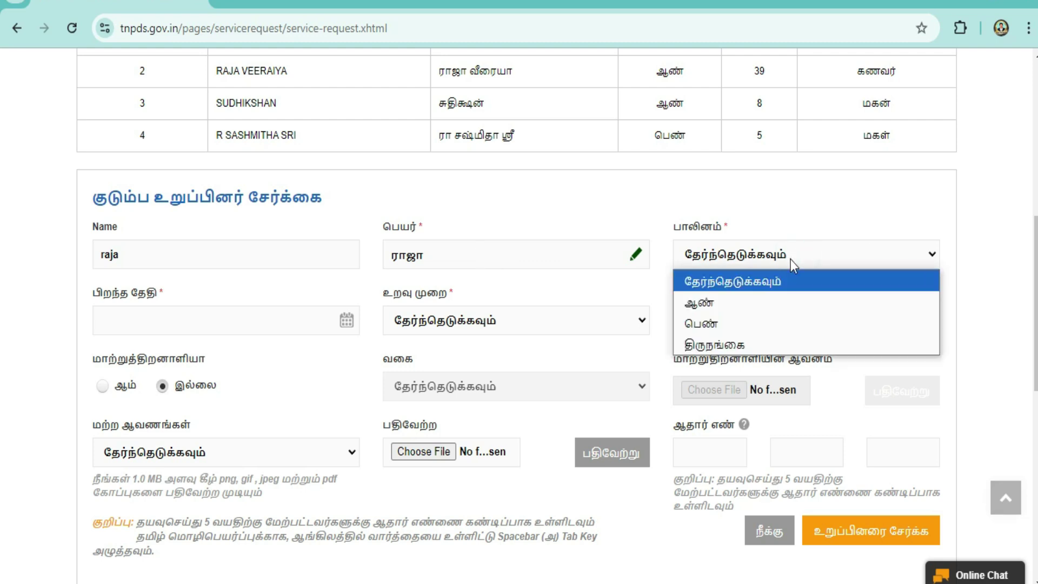
{"action": "left_click", "coordinate": [725, 302]}
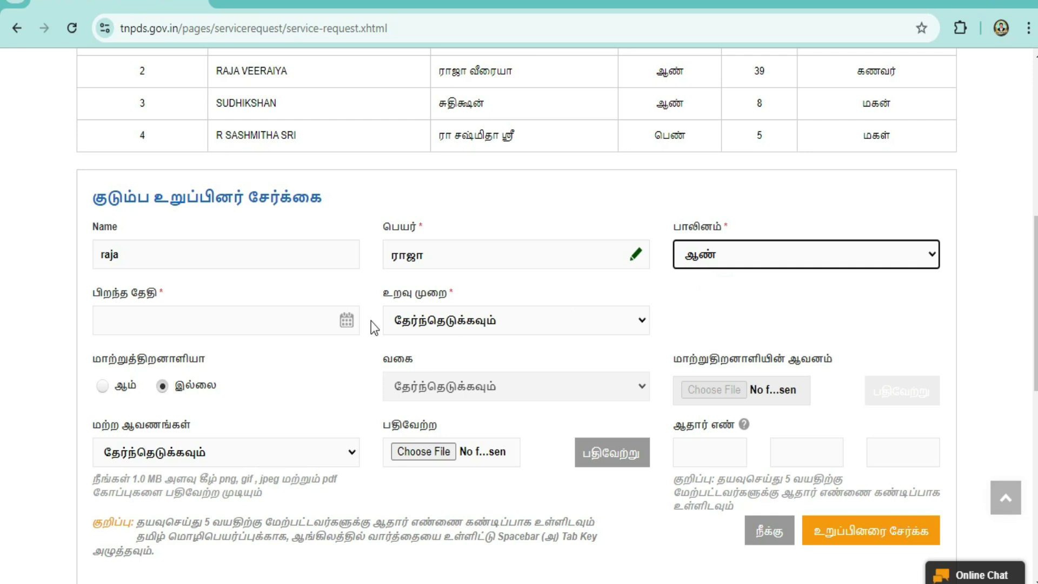
{"action": "left_click", "coordinate": [349, 321]}
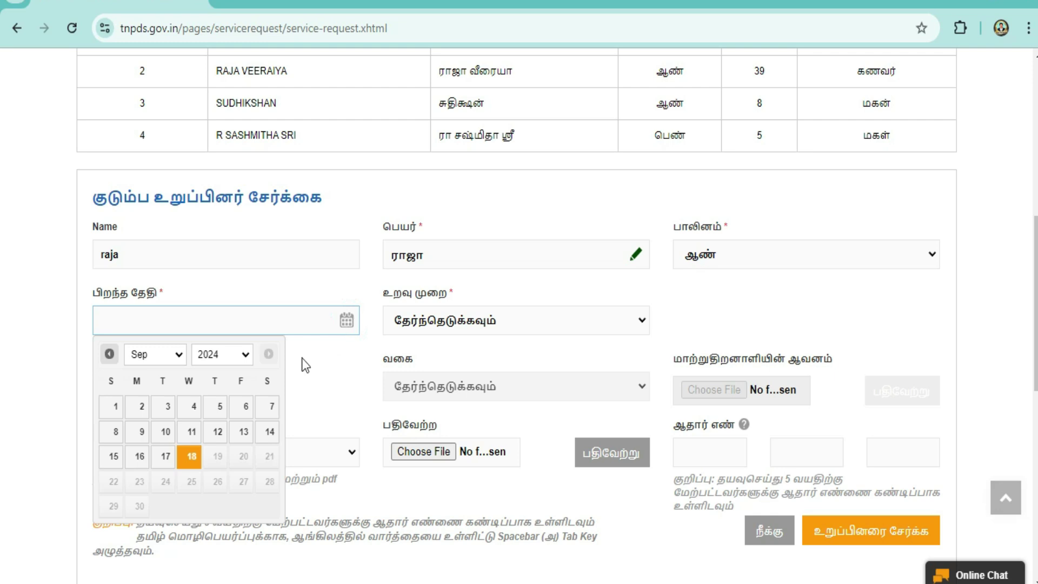
{"action": "left_click", "coordinate": [244, 355]}
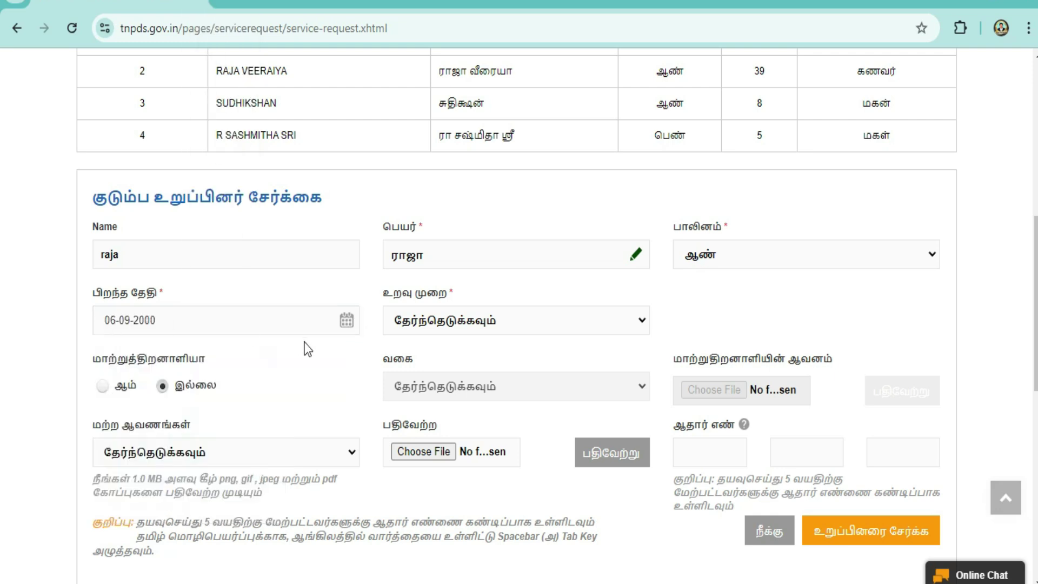
{"action": "left_click", "coordinate": [481, 325]}
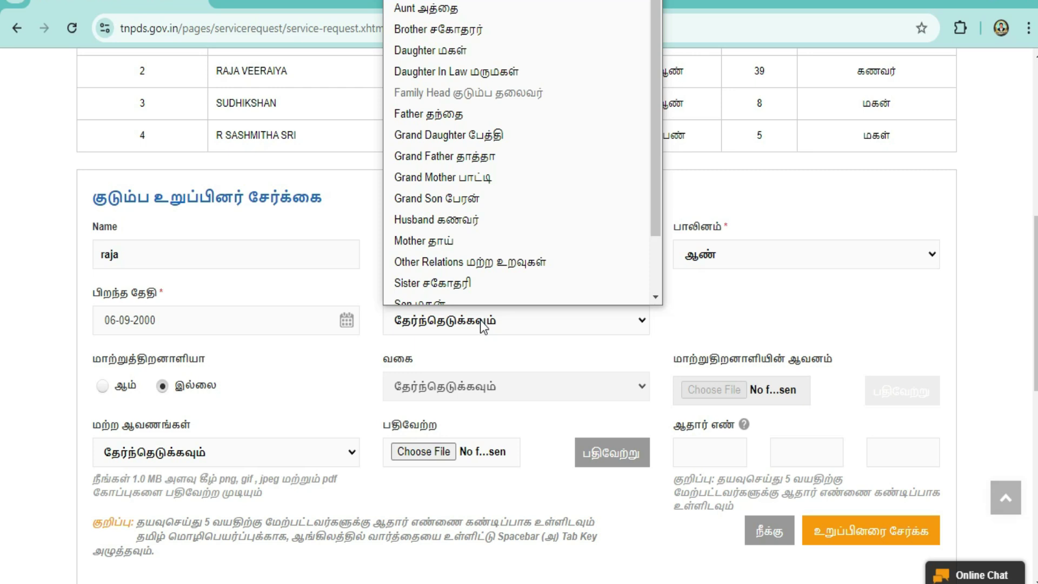
{"action": "scroll", "coordinate": [468, 232], "scroll_direction": "down", "scroll_amount": 1}
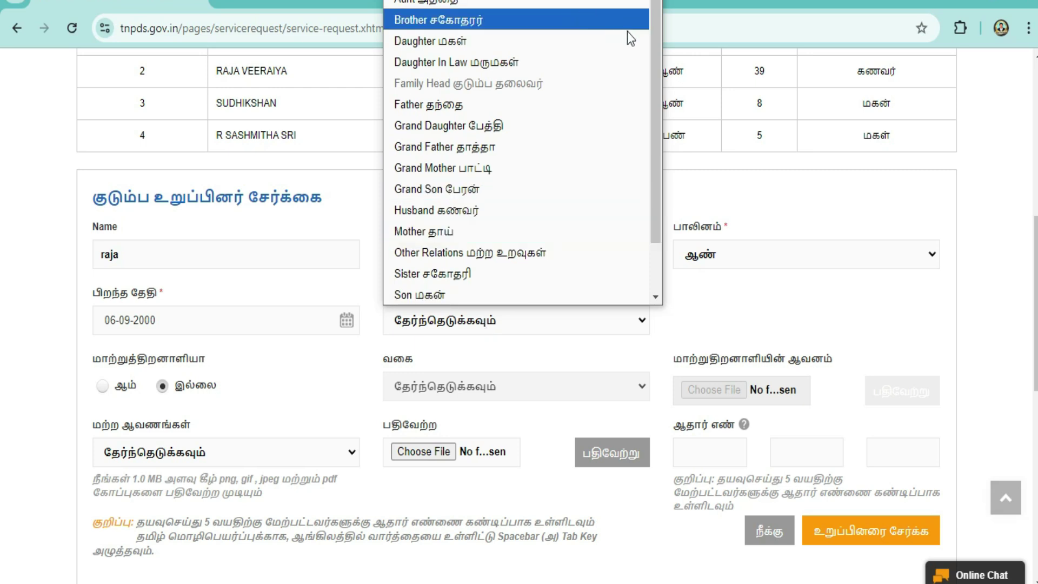
{"action": "left_click_drag", "start_coordinate": [654, 58], "coordinate": [654, 32]}
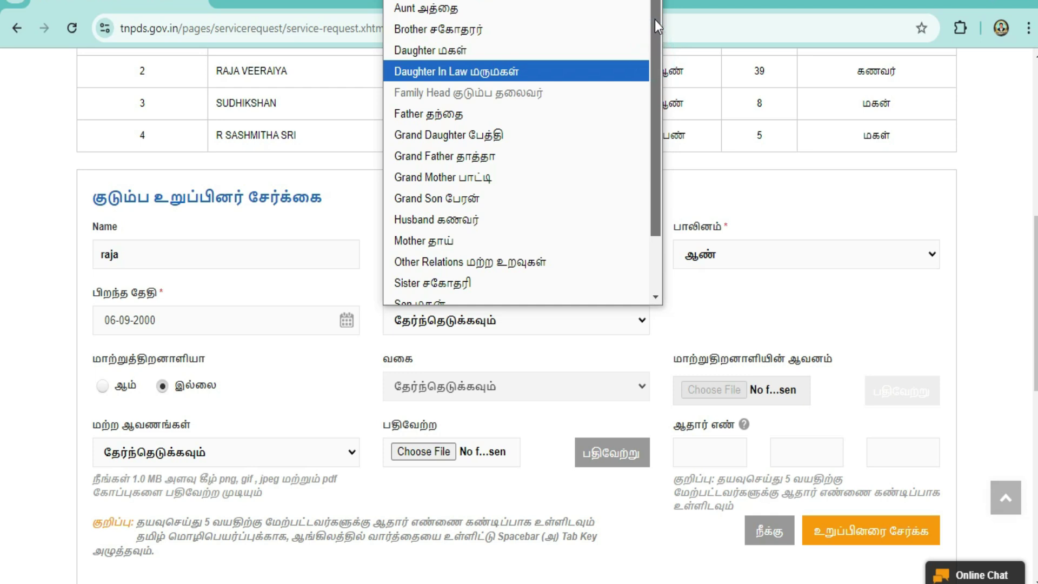
{"action": "left_click", "coordinate": [567, 219]}
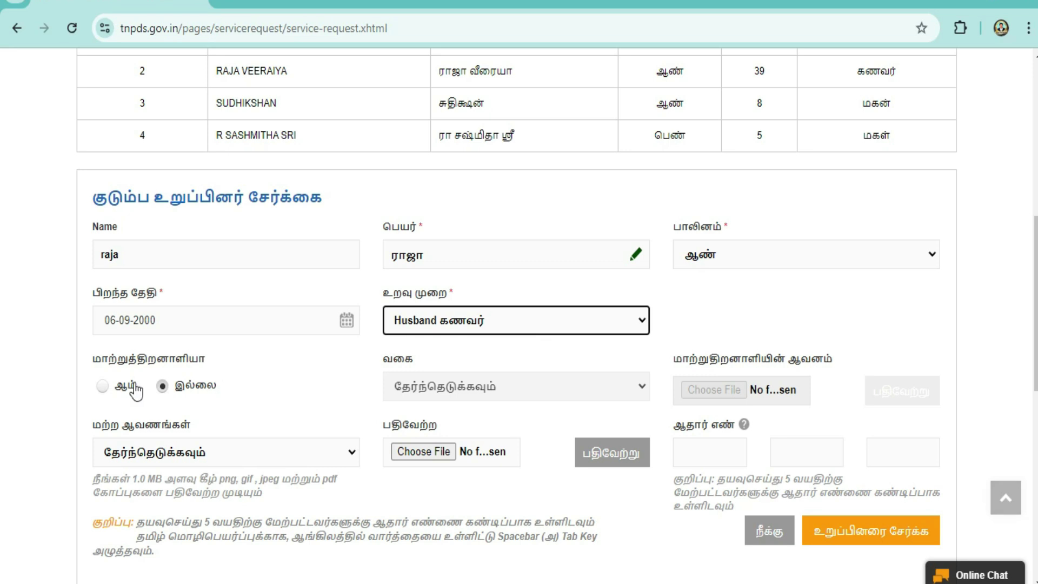
{"action": "left_click", "coordinate": [108, 378]}
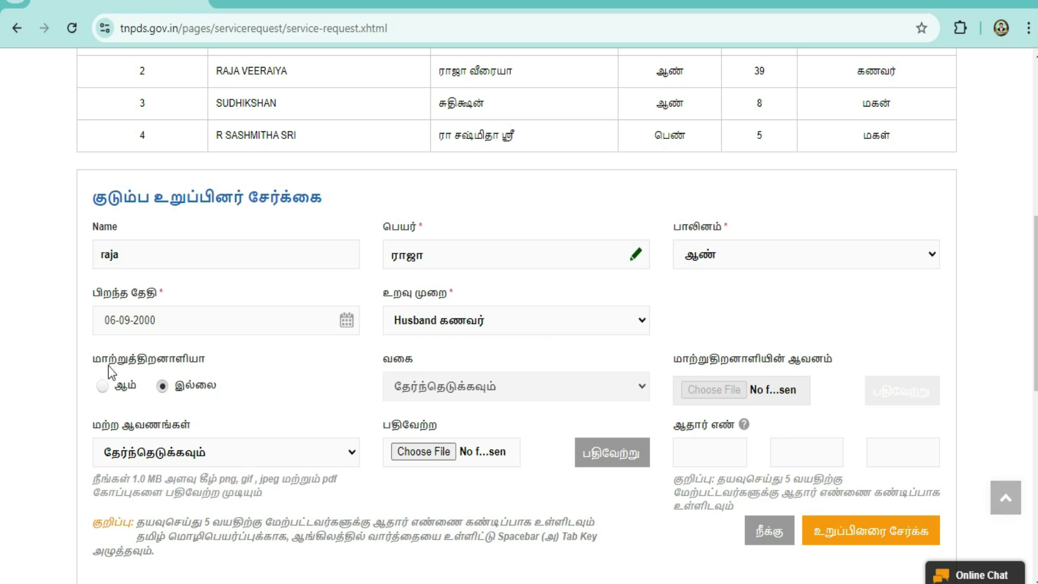
{"action": "left_click", "coordinate": [102, 389]}
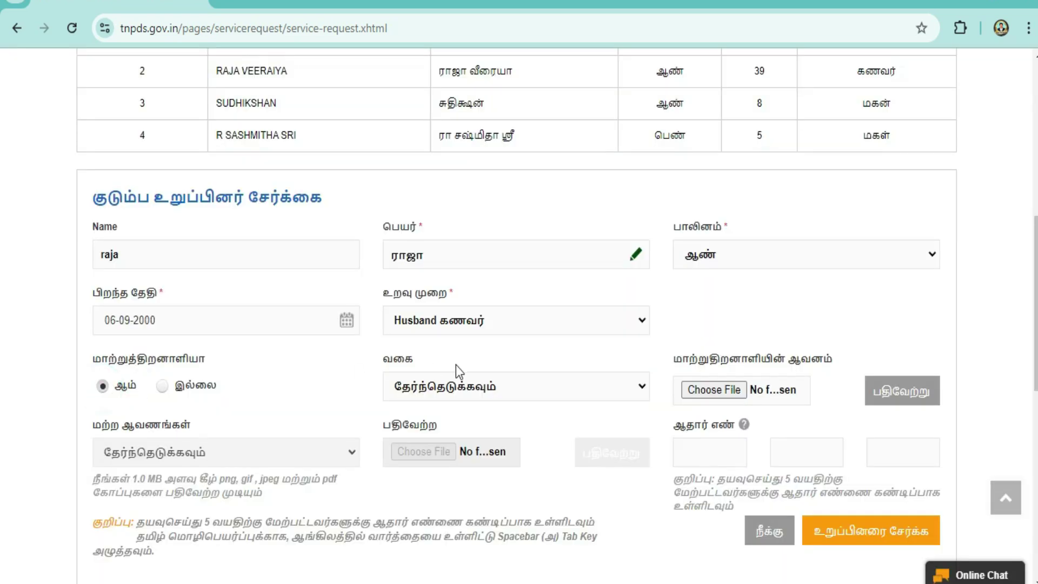
{"action": "left_click", "coordinate": [470, 393]}
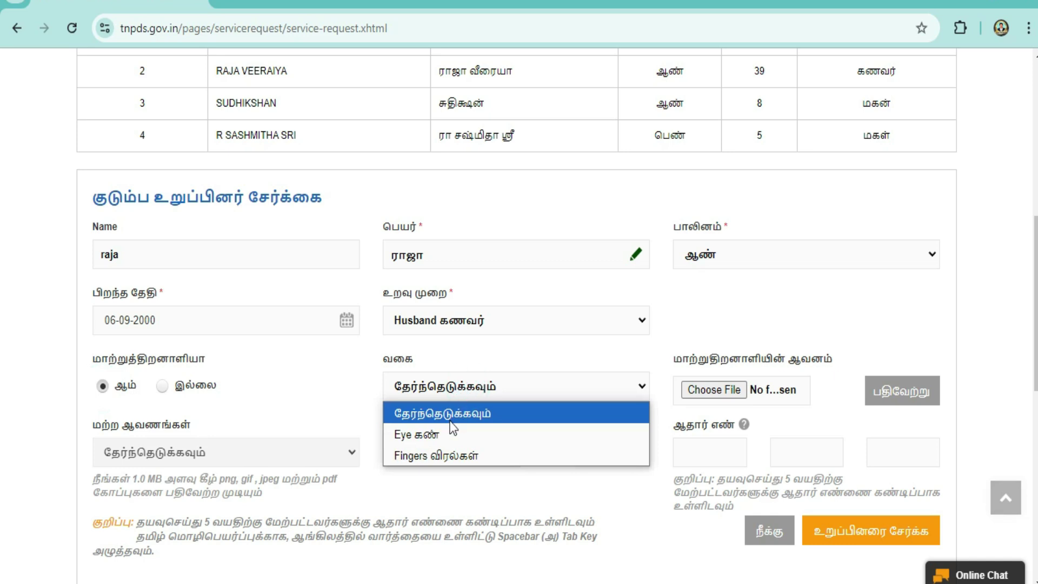
{"action": "left_click", "coordinate": [445, 456]}
{"action": "left_click", "coordinate": [163, 386]}
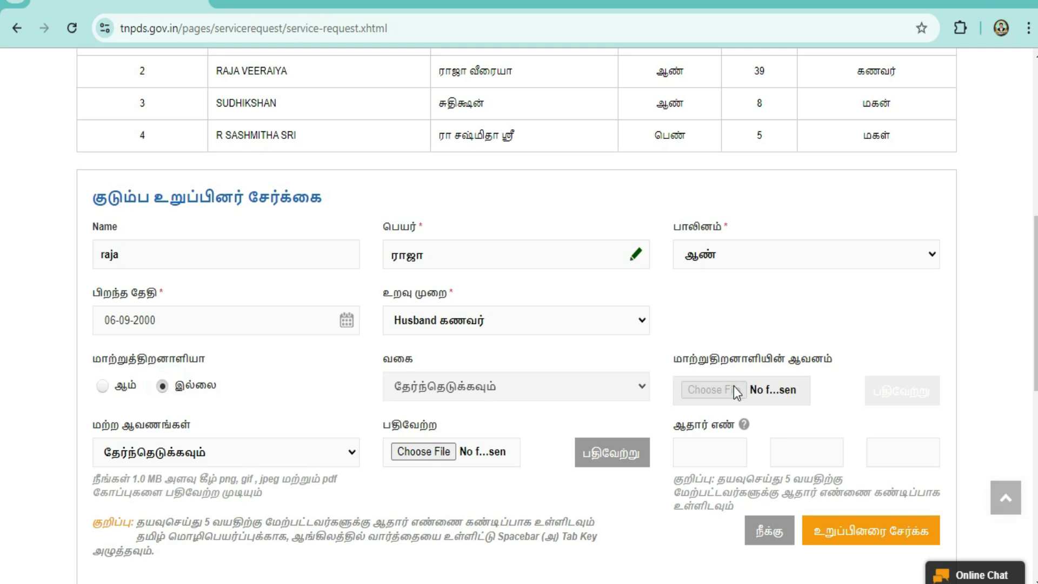
{"action": "left_click", "coordinate": [262, 452]}
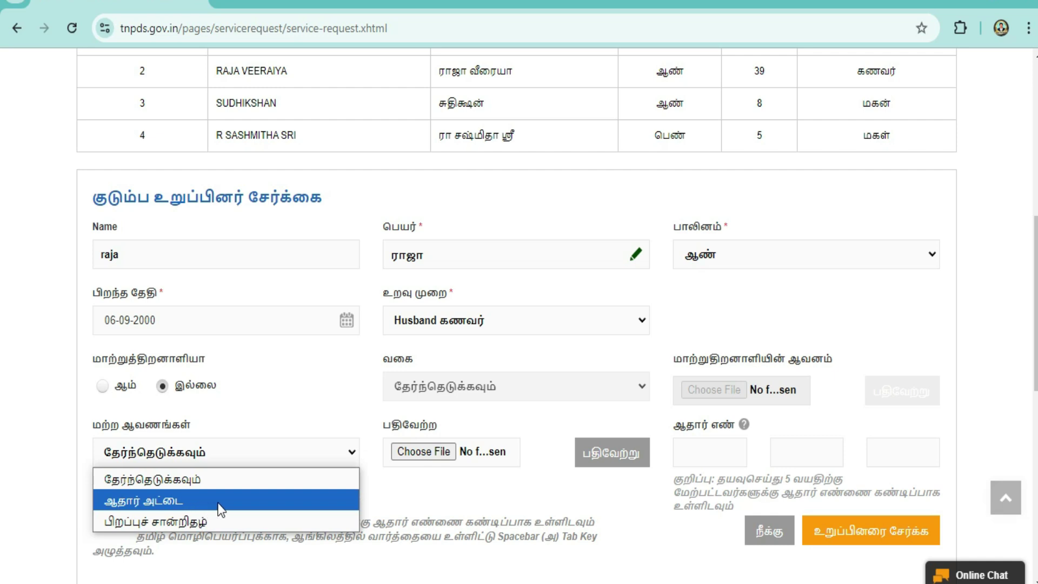
{"action": "left_click", "coordinate": [408, 486]}
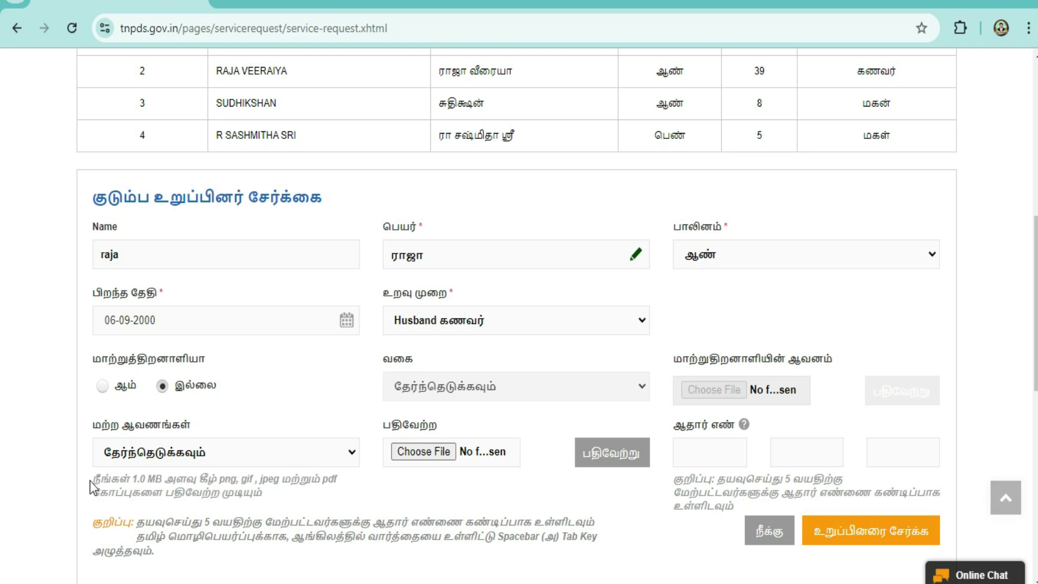
{"action": "left_click_drag", "start_coordinate": [95, 481], "coordinate": [257, 493]}
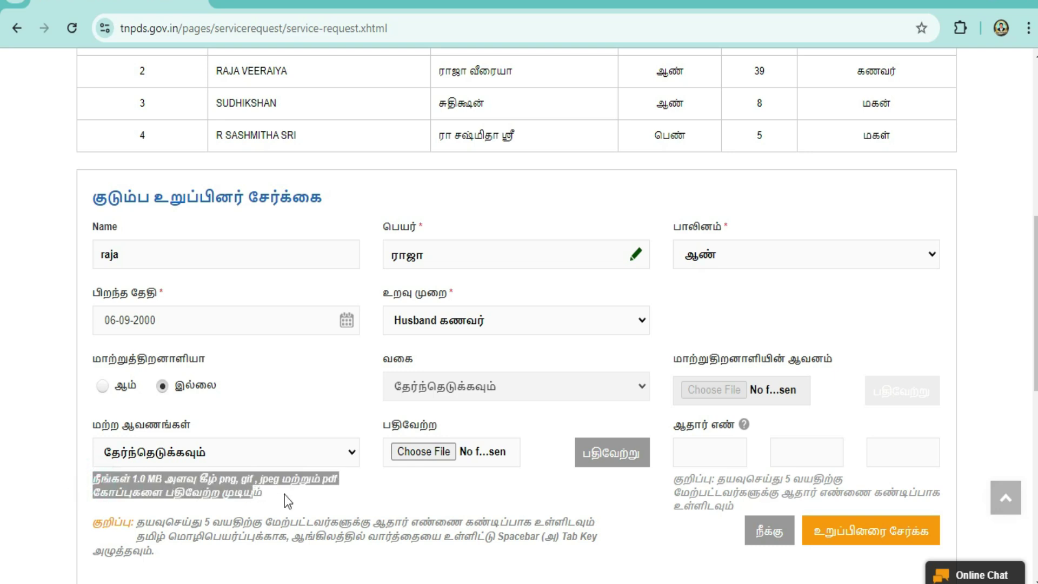
{"action": "left_click", "coordinate": [304, 500]}
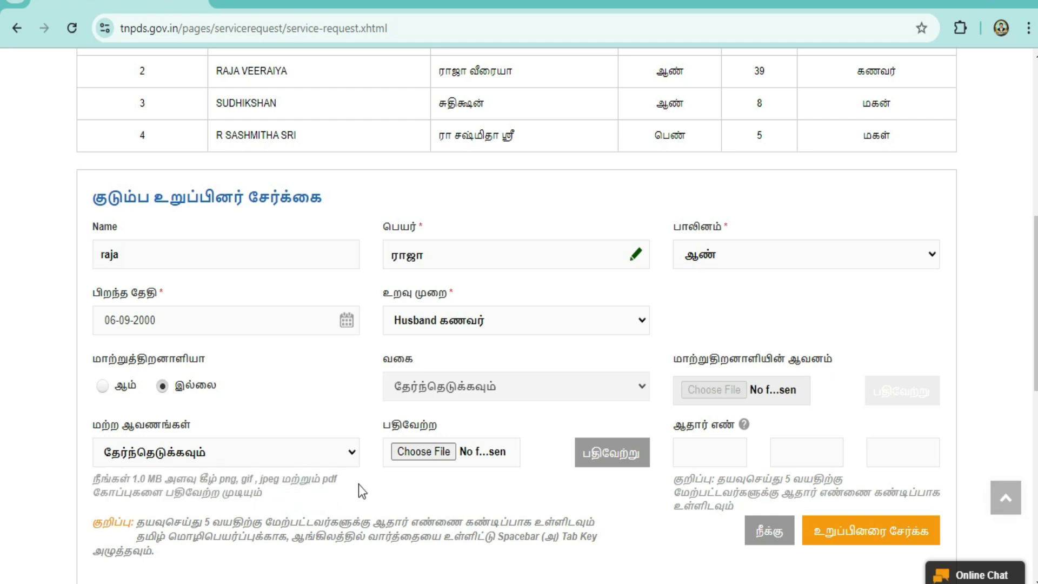
{"action": "left_click", "coordinate": [341, 453]}
{"action": "left_click", "coordinate": [408, 485]}
Choose ஆதார் அட்டை as the supporting document and upload final ramajeyam.pdf.
{"action": "left_click", "coordinate": [141, 453]}
{"action": "left_click", "coordinate": [156, 493]}
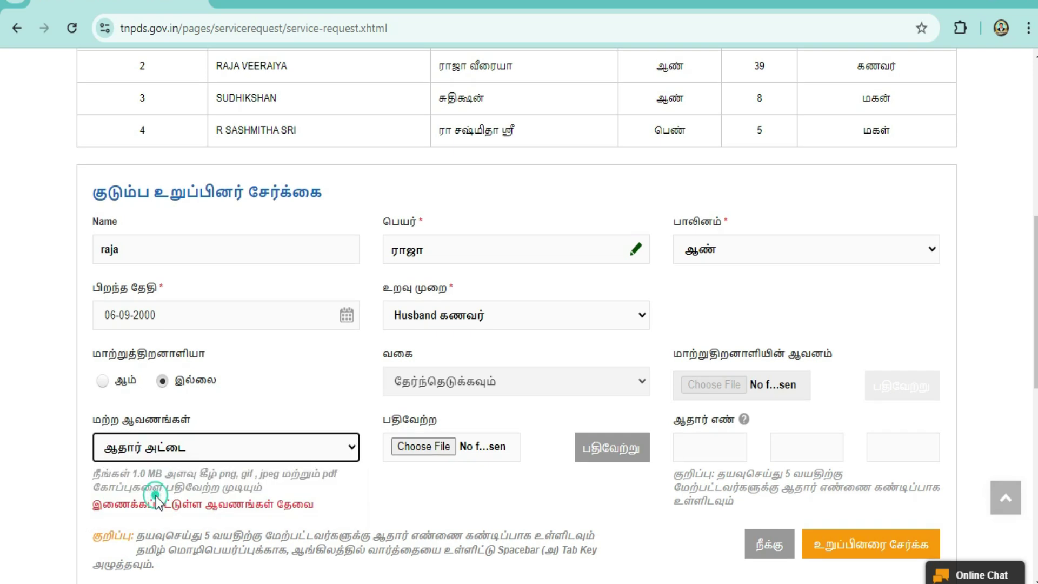
{"action": "left_click", "coordinate": [442, 447]}
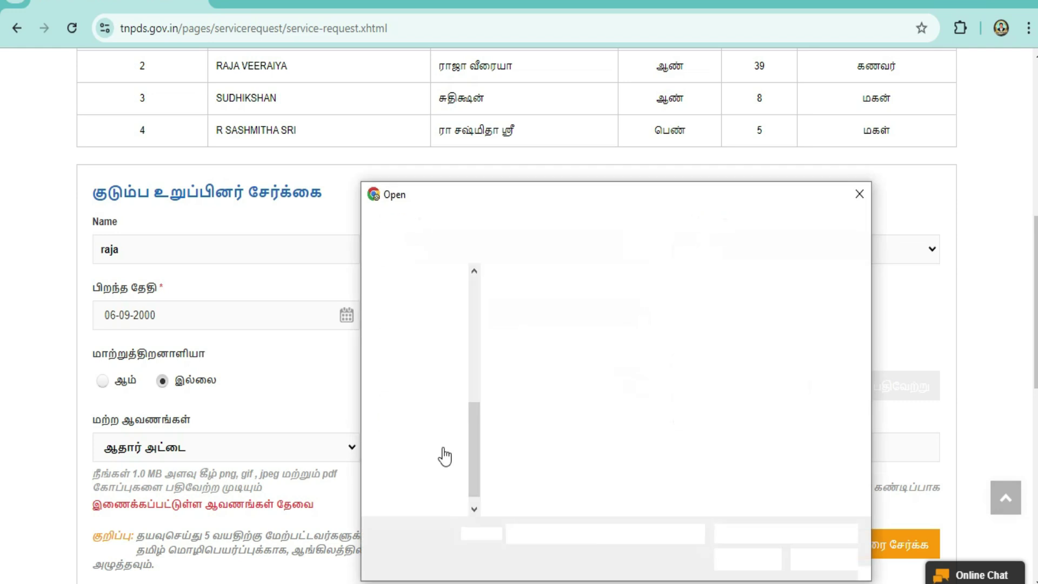
{"action": "left_click", "coordinate": [747, 559]}
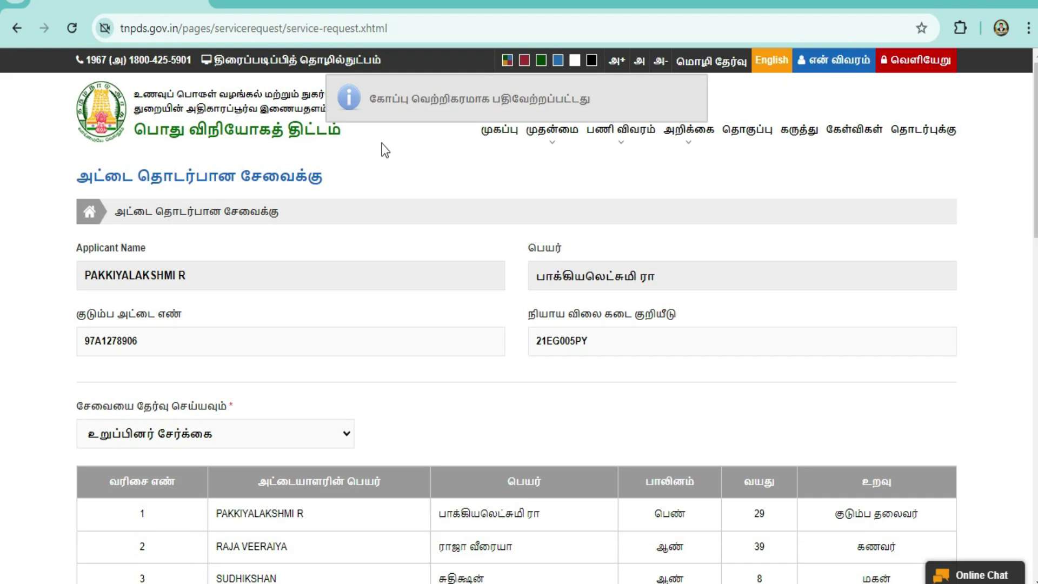
{"action": "left_click_drag", "start_coordinate": [386, 99], "coordinate": [554, 101]}
{"action": "mouse_move", "coordinate": [622, 130]}
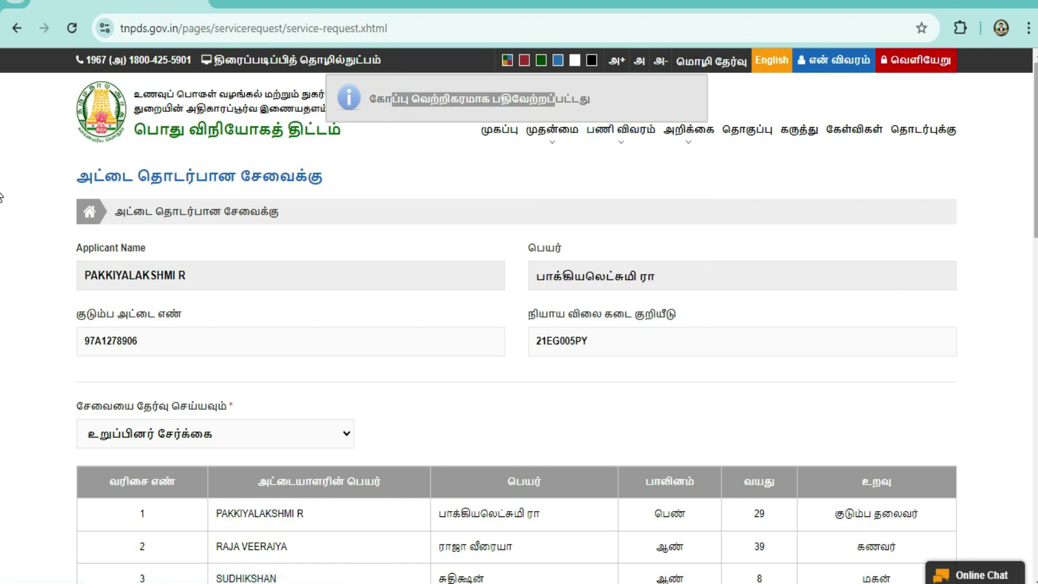
{"action": "scroll", "coordinate": [1, 243], "scroll_direction": "down", "scroll_amount": 6}
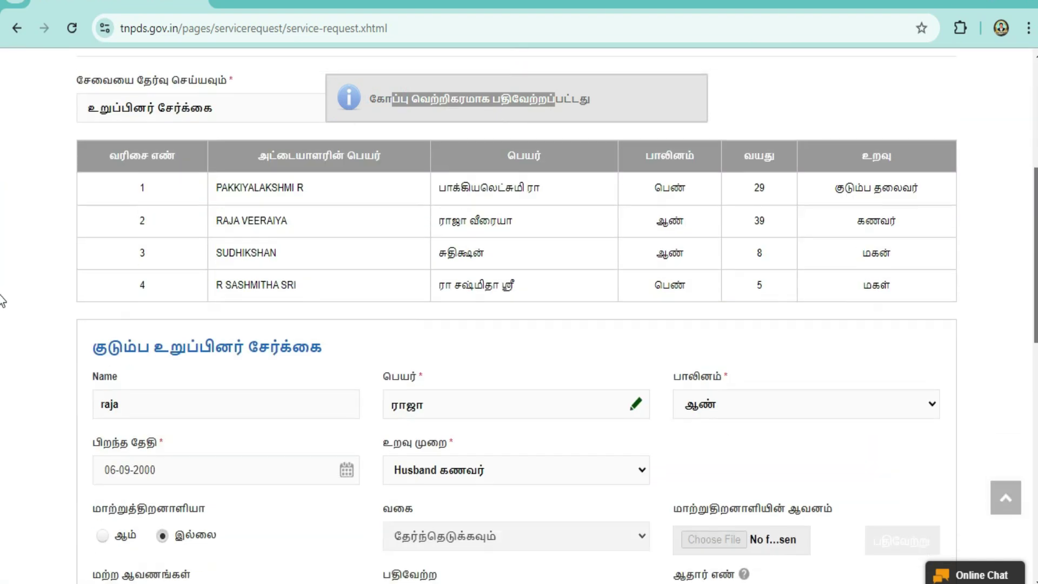
{"action": "scroll", "coordinate": [2, 300], "scroll_direction": "down", "scroll_amount": 5}
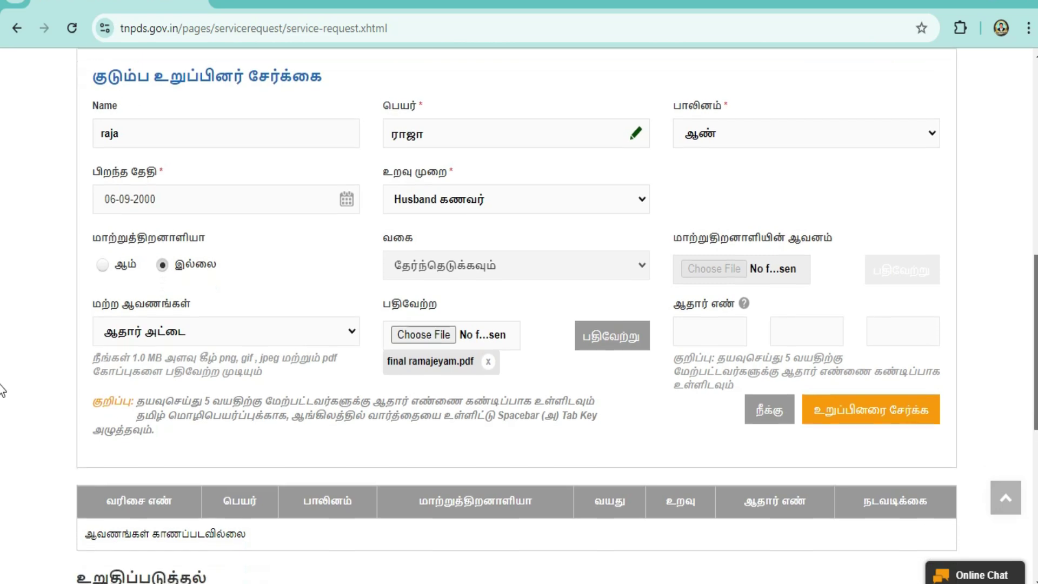
{"action": "scroll", "coordinate": [2, 391], "scroll_direction": "down", "scroll_amount": 1}
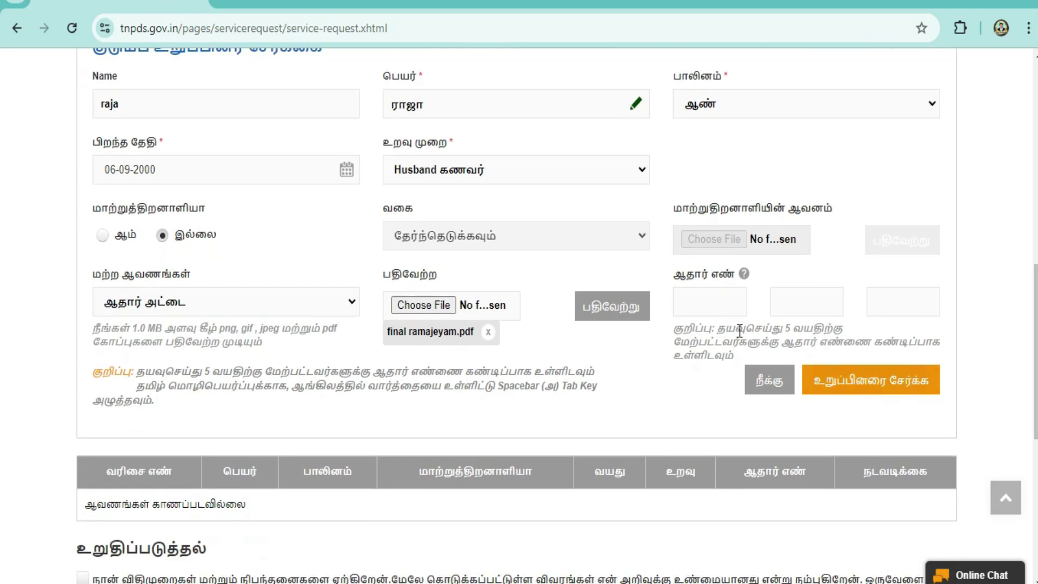
Fill all three ஆதார் எண் boxes with the husband's saved Aadhaar number.
{"action": "left_click", "coordinate": [706, 306]}
{"action": "left_click", "coordinate": [706, 306]}
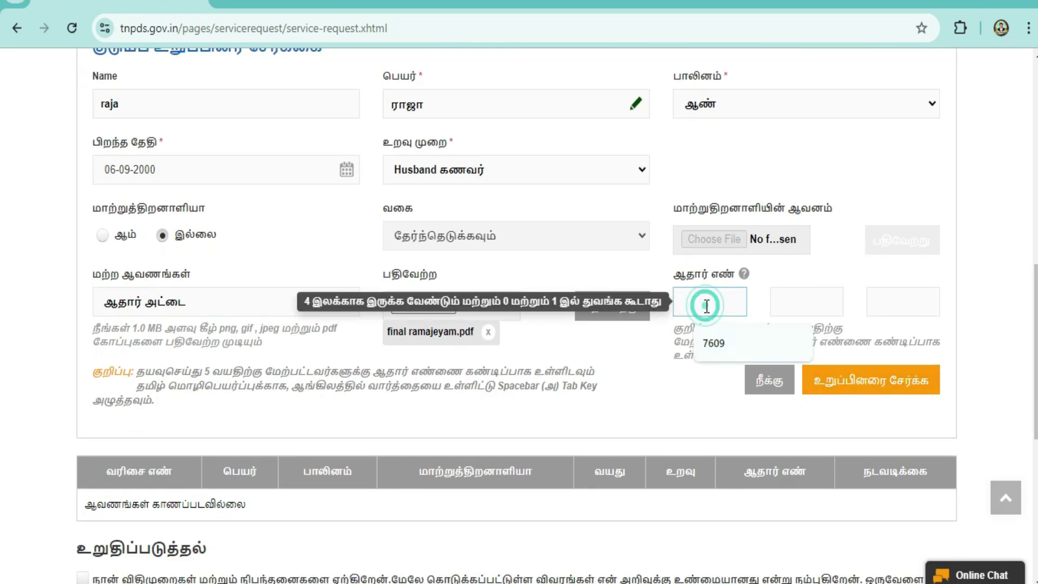
{"action": "left_click", "coordinate": [717, 342]}
{"action": "left_click", "coordinate": [789, 306]}
{"action": "left_click", "coordinate": [808, 343]}
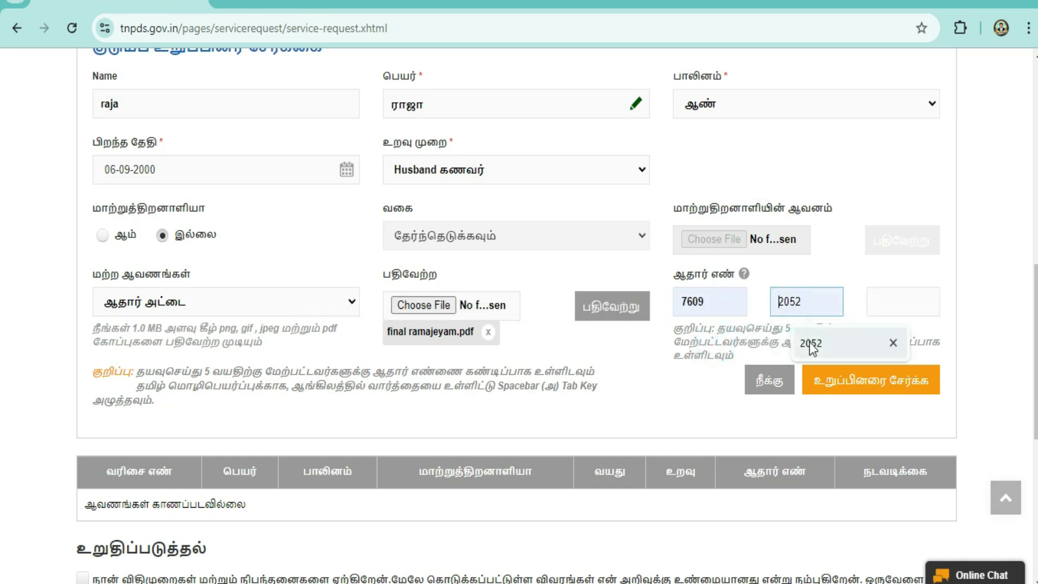
{"action": "left_click", "coordinate": [886, 305]}
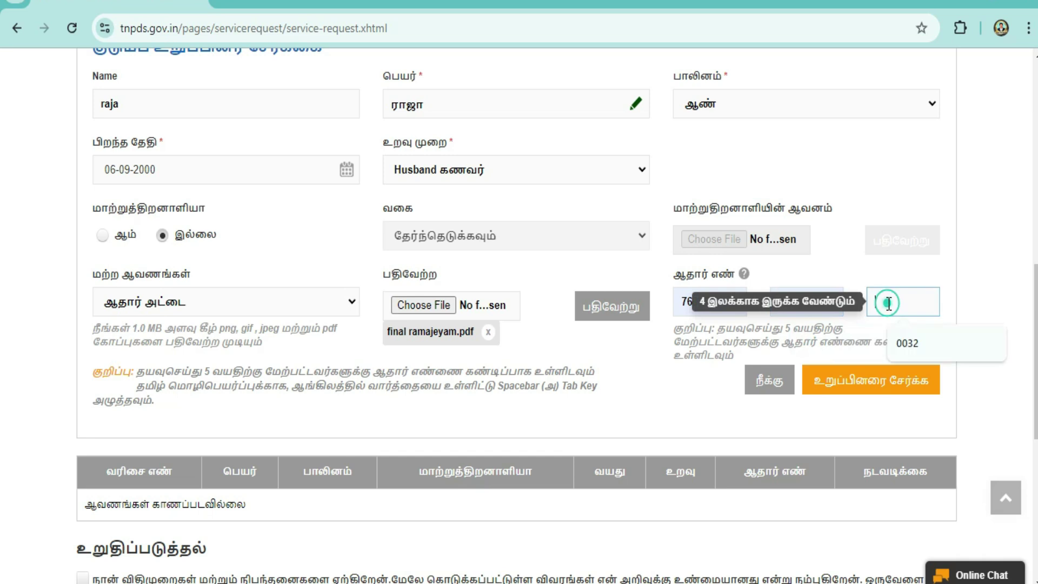
{"action": "left_click", "coordinate": [904, 343]}
Add ராஜா to the members table and check his row: male, age 24, husband.
{"action": "left_click", "coordinate": [841, 382]}
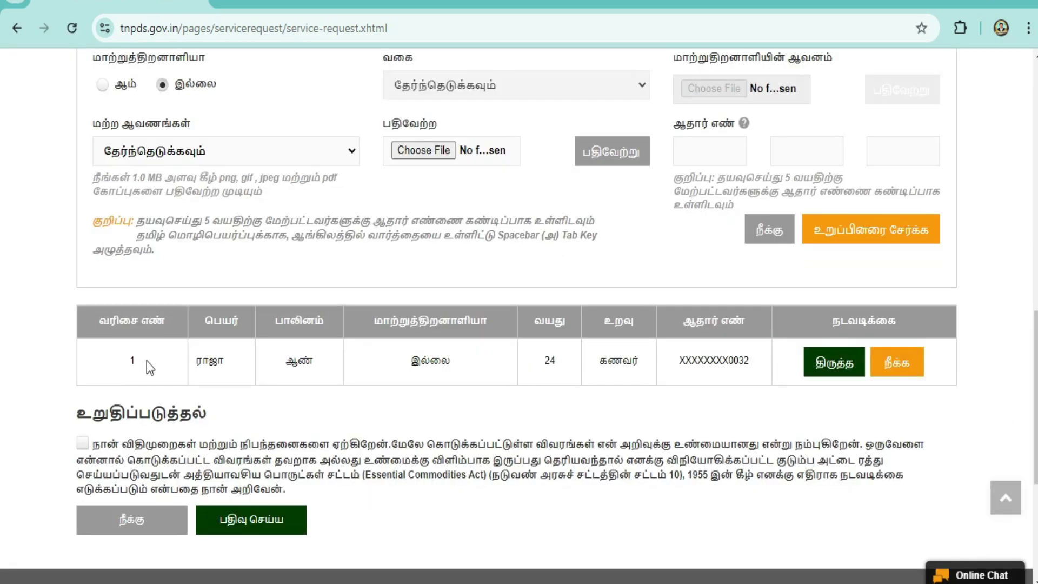
{"action": "left_click_drag", "start_coordinate": [148, 361], "coordinate": [785, 367]}
{"action": "left_click", "coordinate": [786, 405]}
{"action": "left_click_drag", "start_coordinate": [191, 361], "coordinate": [736, 359]}
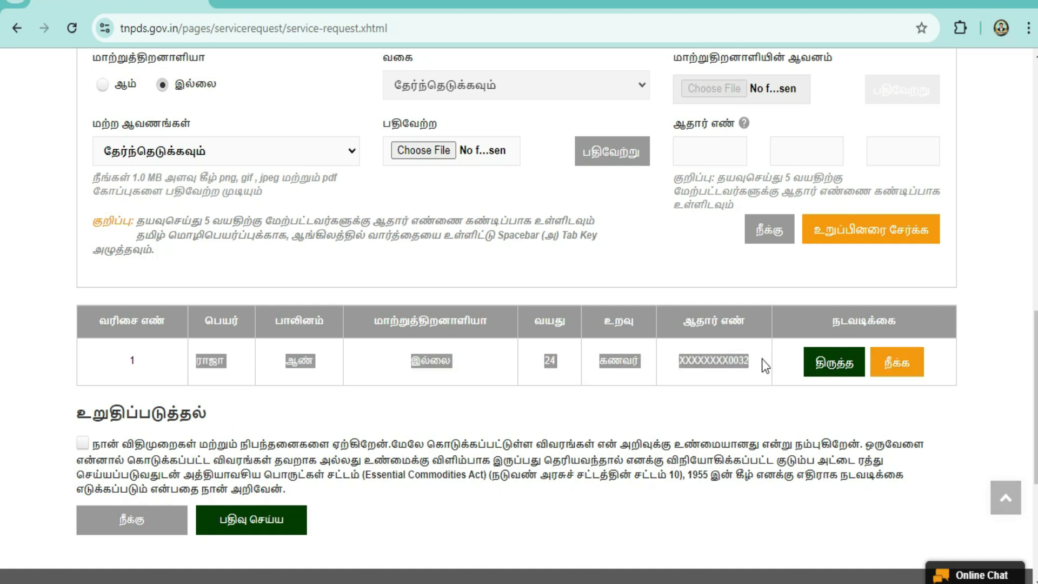
{"action": "left_click", "coordinate": [790, 414]}
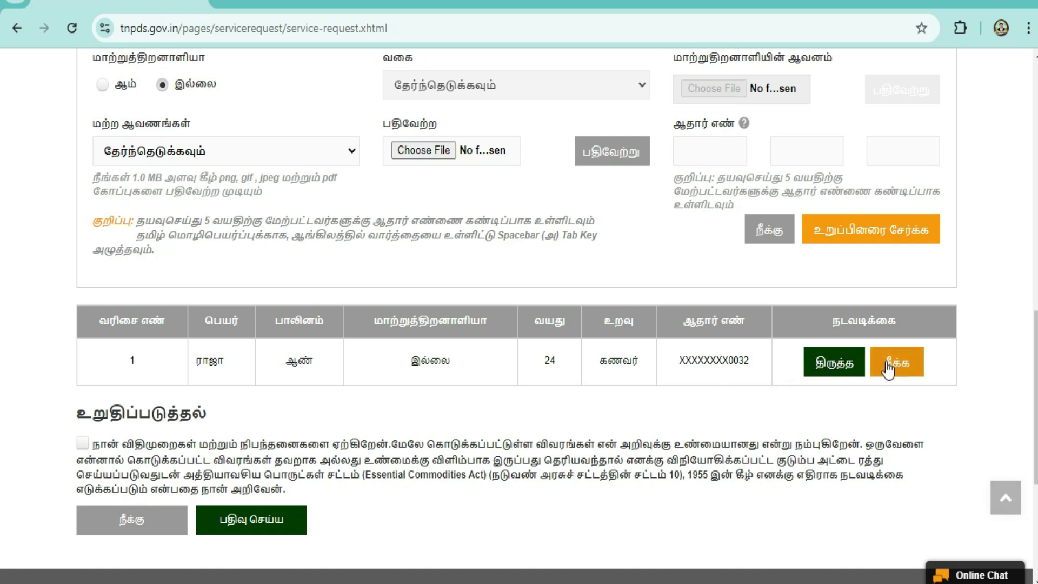
Accept the declaration, submit the add-member request, then go to the card service status page.
{"action": "left_click", "coordinate": [82, 444]}
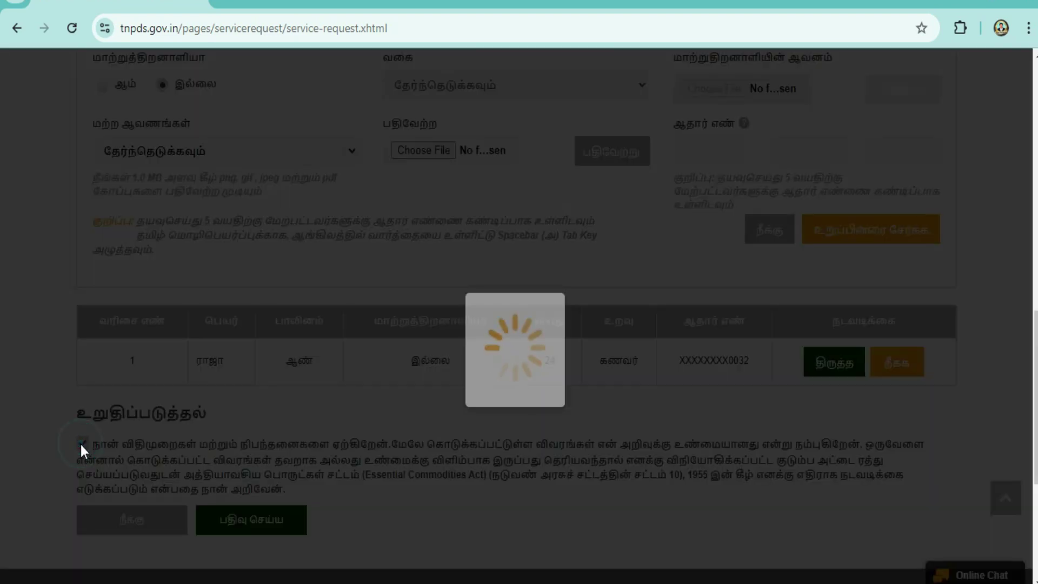
{"action": "left_click", "coordinate": [83, 445]}
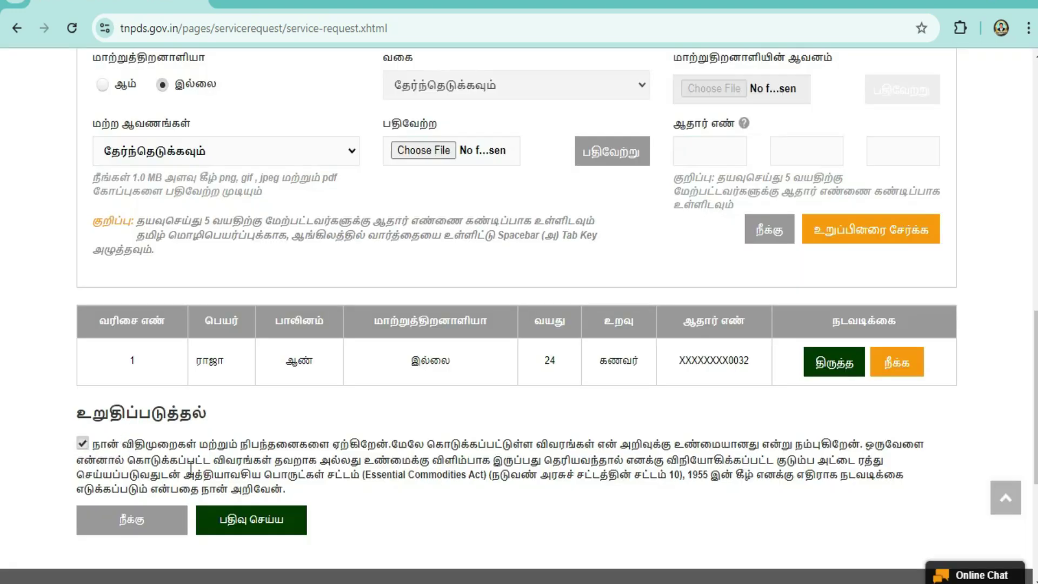
{"action": "left_click", "coordinate": [251, 522]}
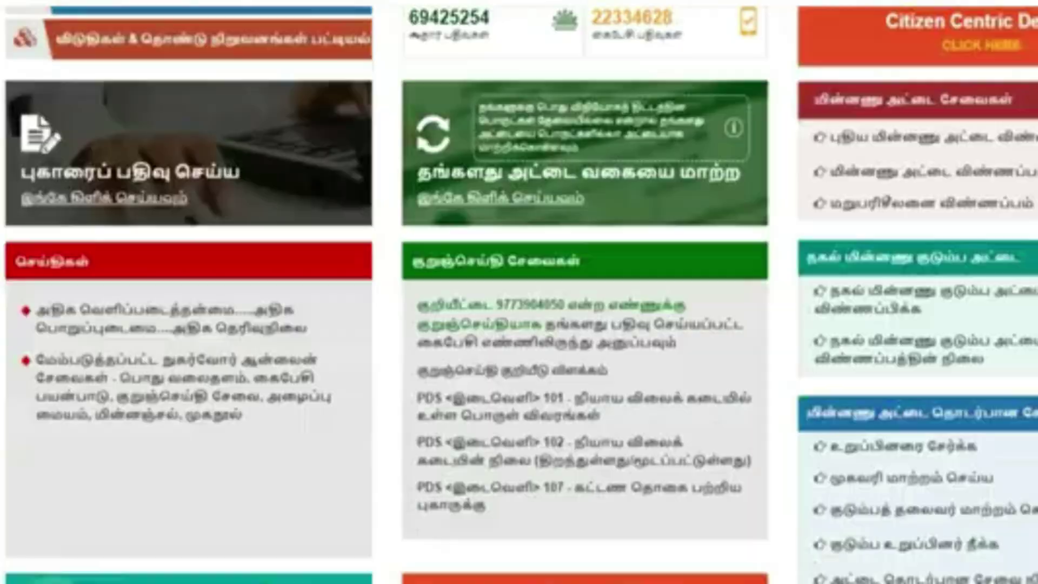
{"action": "scroll", "coordinate": [519, 292], "scroll_direction": "down", "scroll_amount": 3}
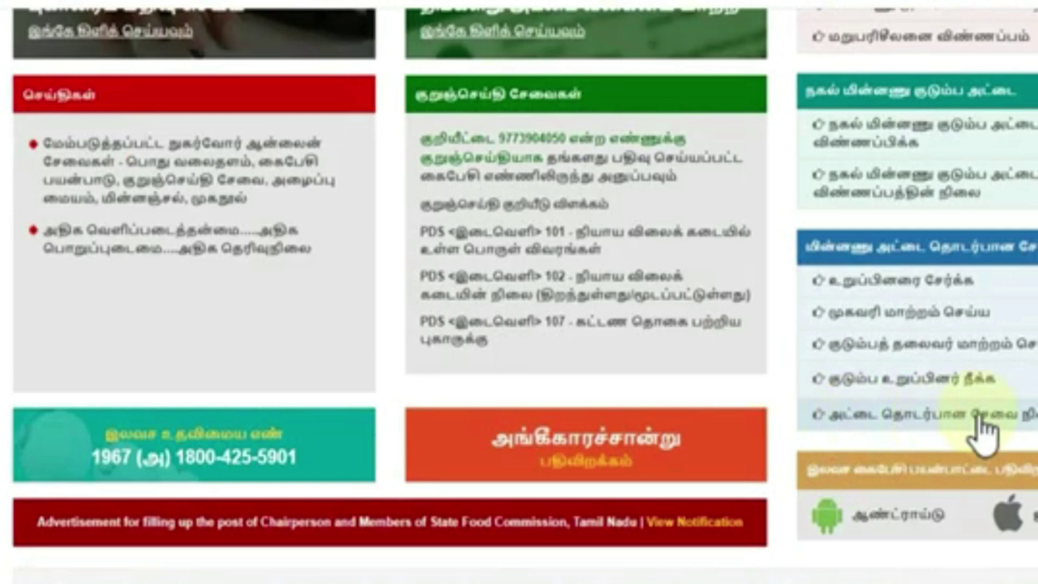
{"action": "left_click", "coordinate": [995, 414]}
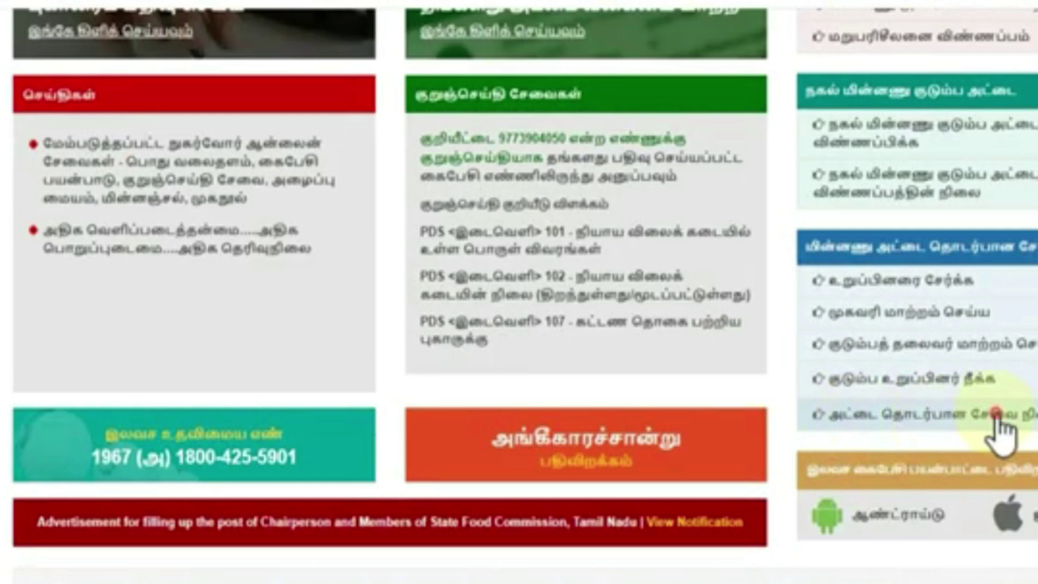